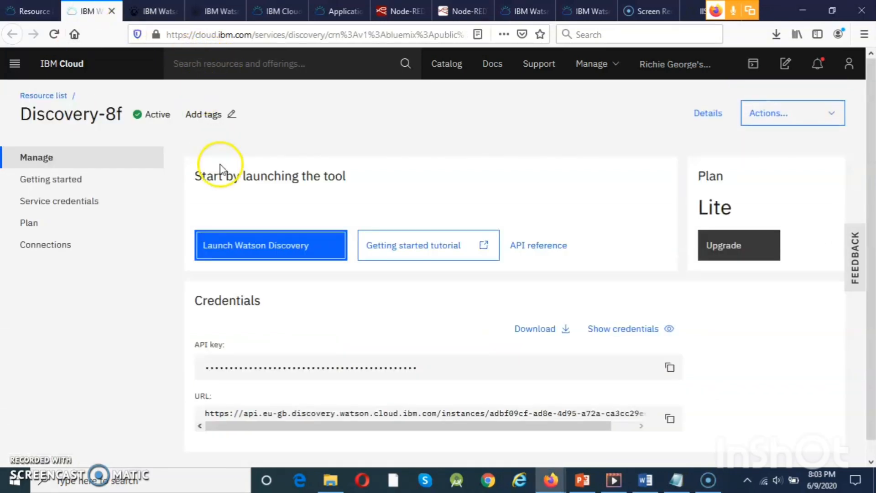
# Launch Watson Discovery and review the identified field labels for ecobee3_UserGuide1.pdf in the owners-manual collection
pyautogui.click(233, 240)
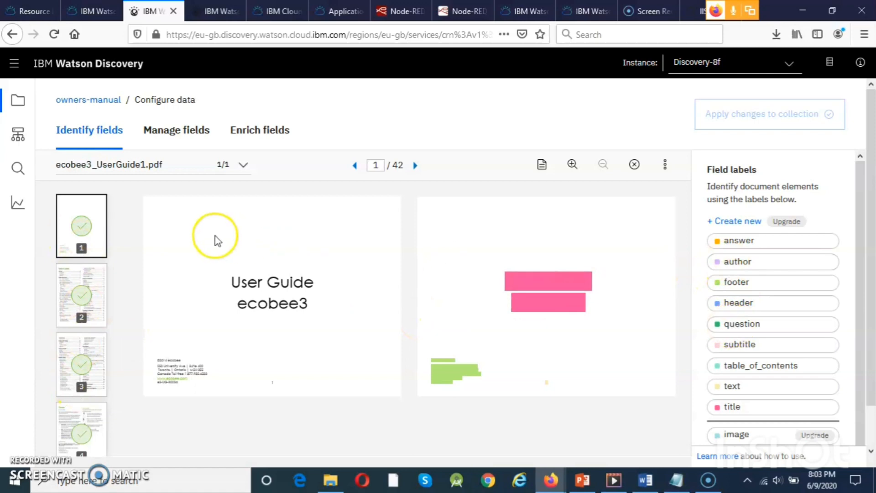
pyautogui.moveTo(869, 228); pyautogui.dragTo(872, 266)
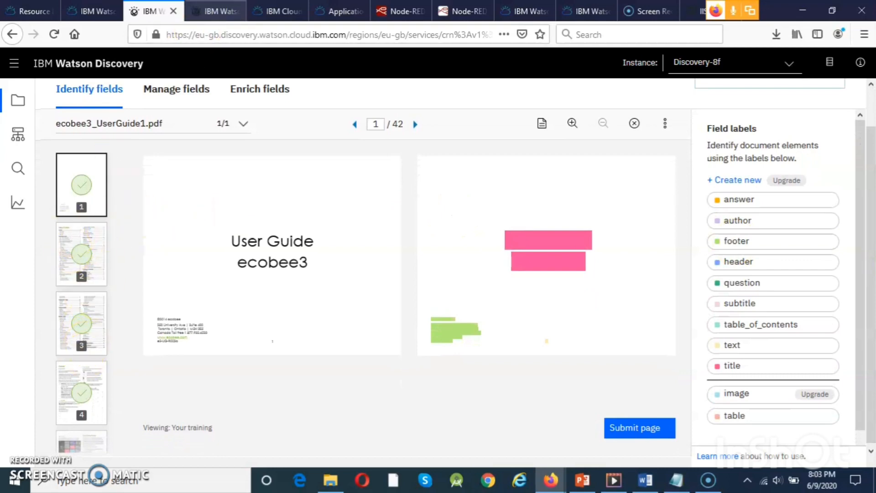
# Switch to Watson Assistant and review the intents of the Customer Care Sample Skill
pyautogui.click(214, 11)
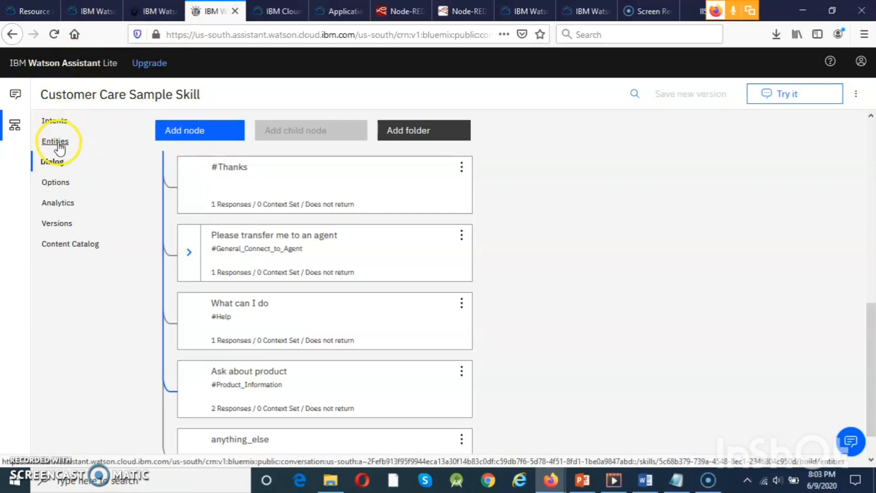
pyautogui.click(55, 121)
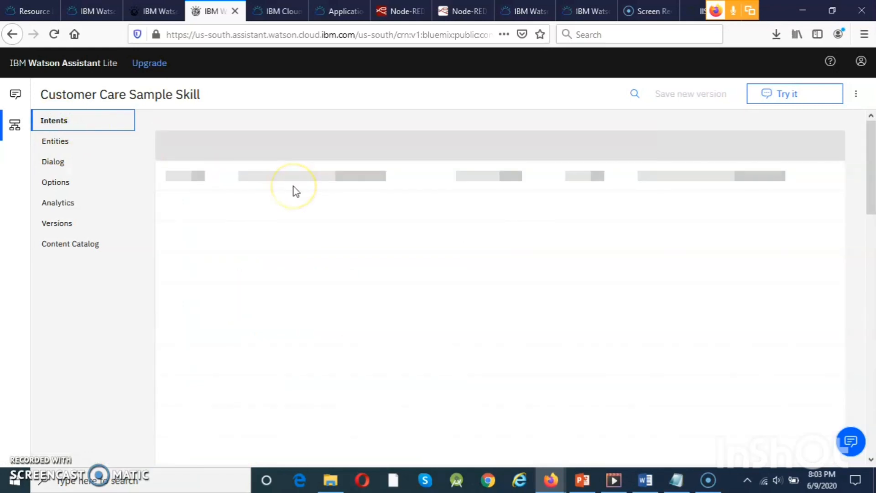
pyautogui.click(242, 208)
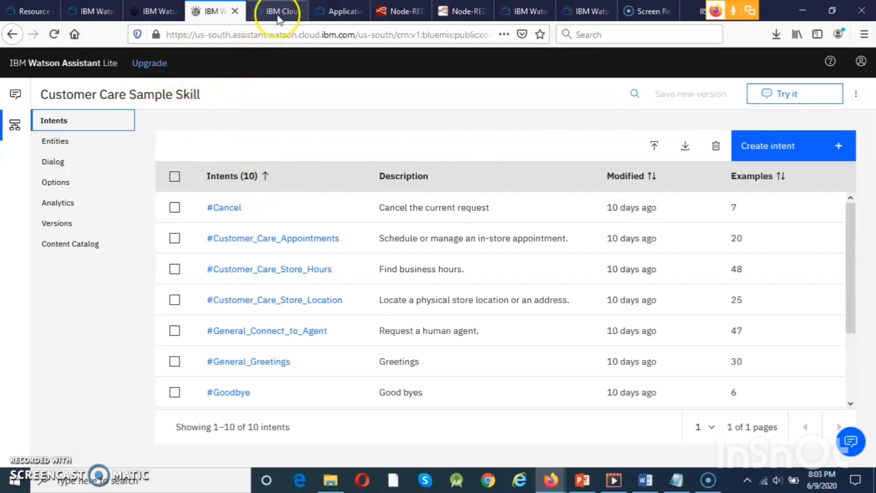
# Switch to IBM Cloud Functions and review the code and parameters of discovery-function
pyautogui.click(278, 8)
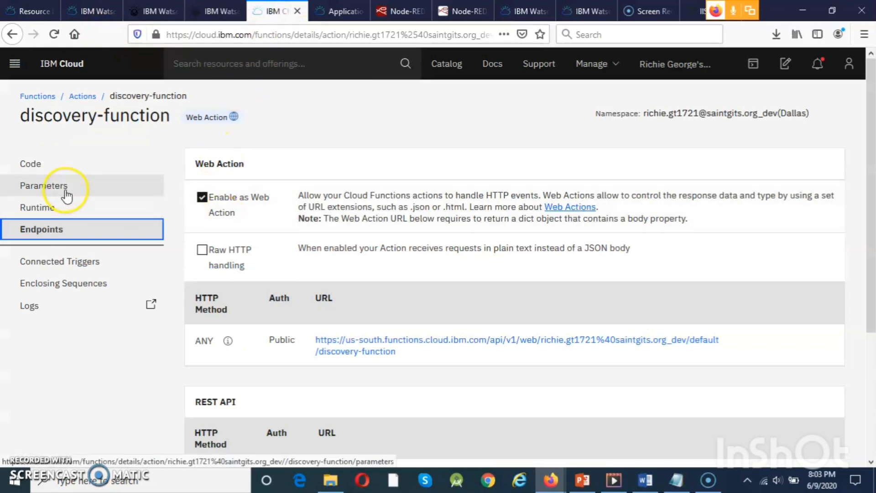
pyautogui.click(81, 164)
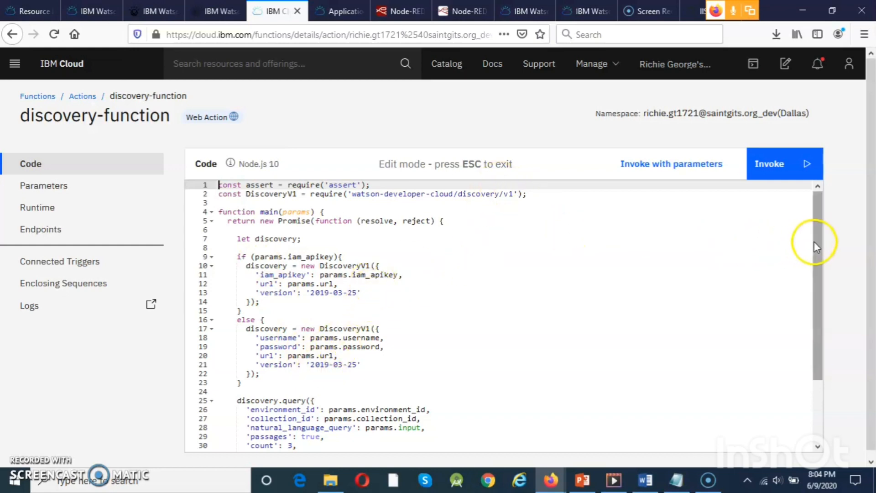
pyautogui.moveTo(820, 244); pyautogui.dragTo(822, 312)
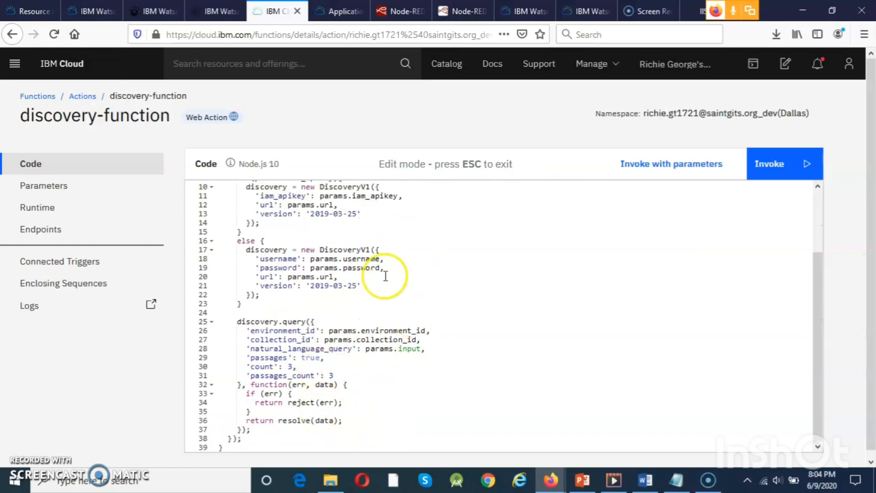
pyautogui.click(113, 190)
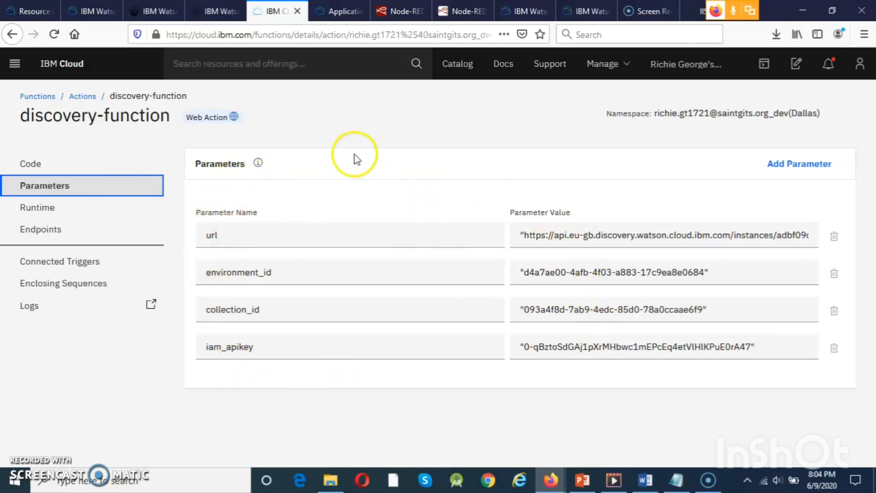
# Show the owners-manual collection's API IDs in Watson Discovery, and check the parameters and endpoints of discovery-function
pyautogui.click(156, 11)
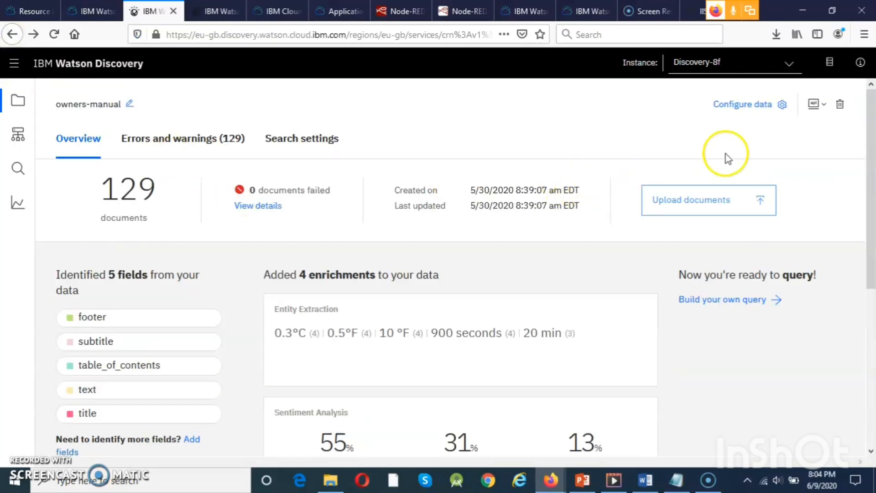
pyautogui.click(815, 105)
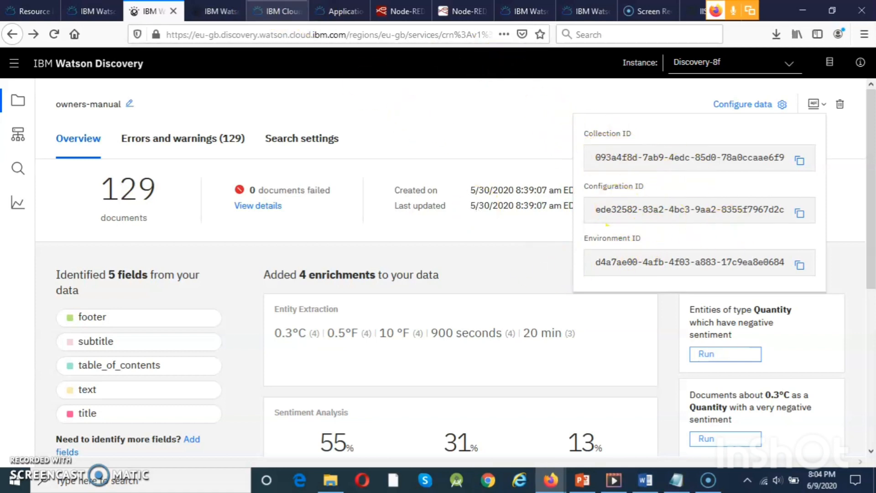
pyautogui.click(274, 9)
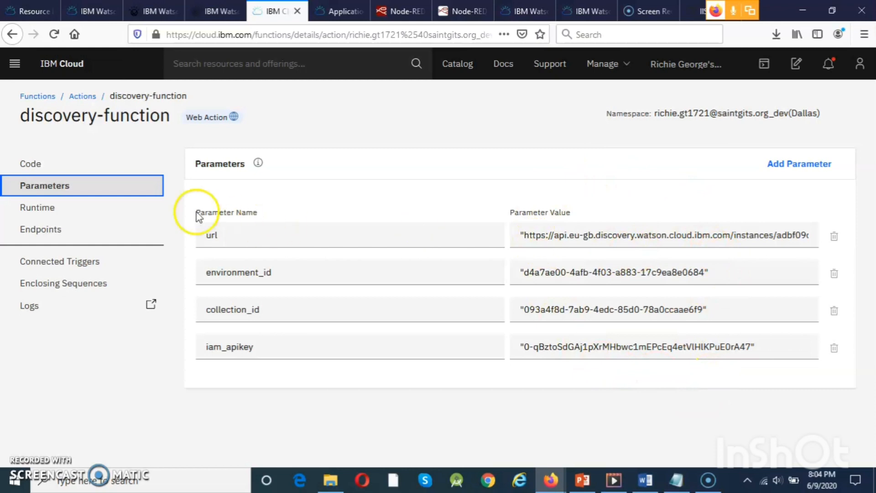
pyautogui.click(97, 241)
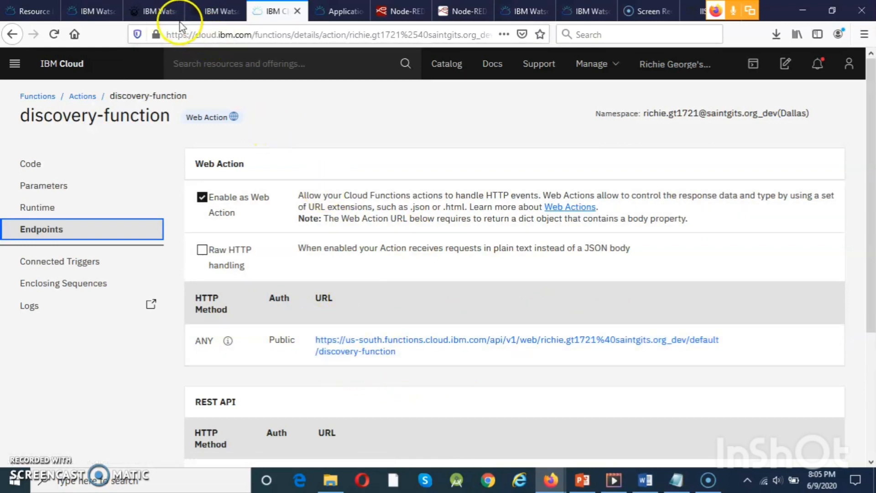
# Revisit the owners-manual overview in Watson Discovery and view the remaining intents of the Customer Care Sample Skill in Watson Assistant
pyautogui.click(160, 12)
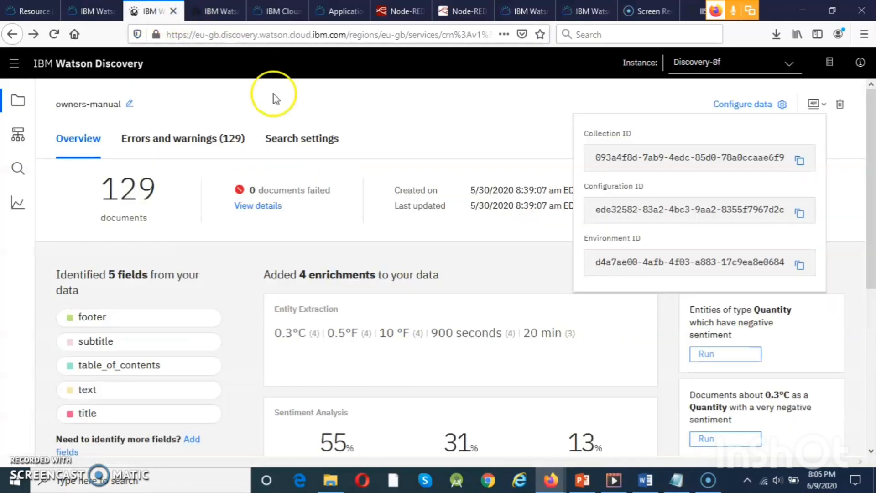
pyautogui.moveTo(875, 196); pyautogui.dragTo(875, 199)
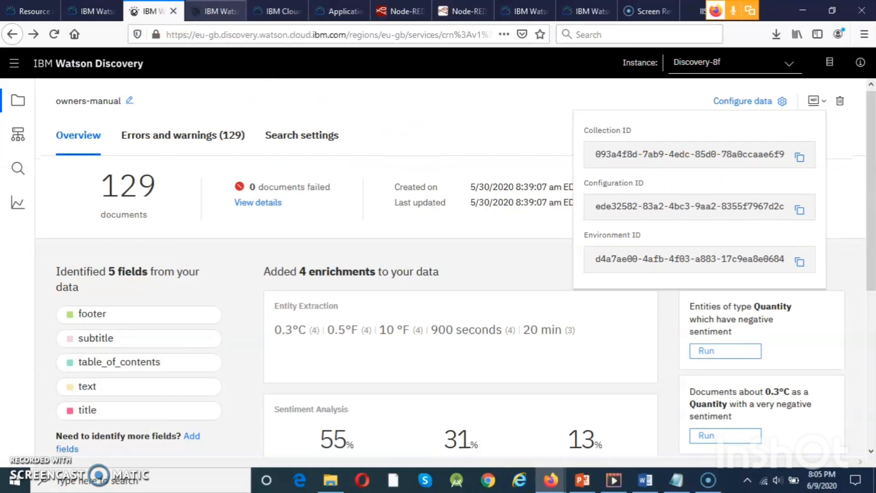
pyautogui.click(216, 12)
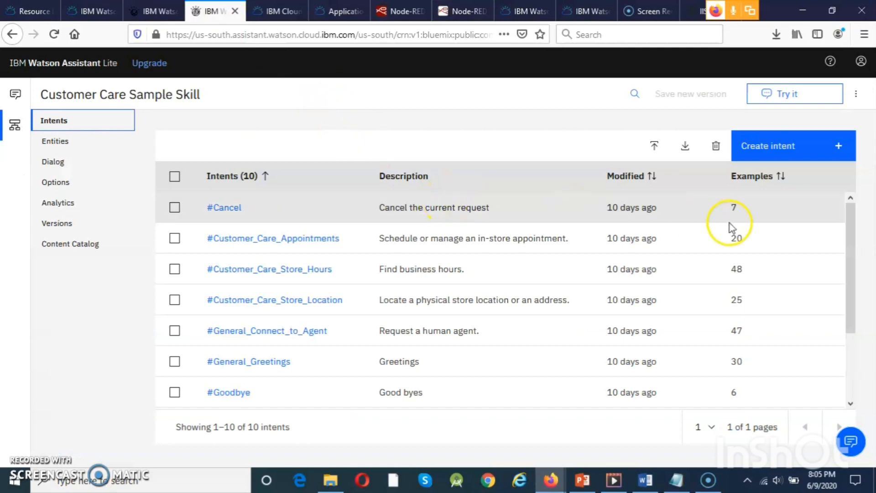
pyautogui.moveTo(856, 251); pyautogui.dragTo(857, 316)
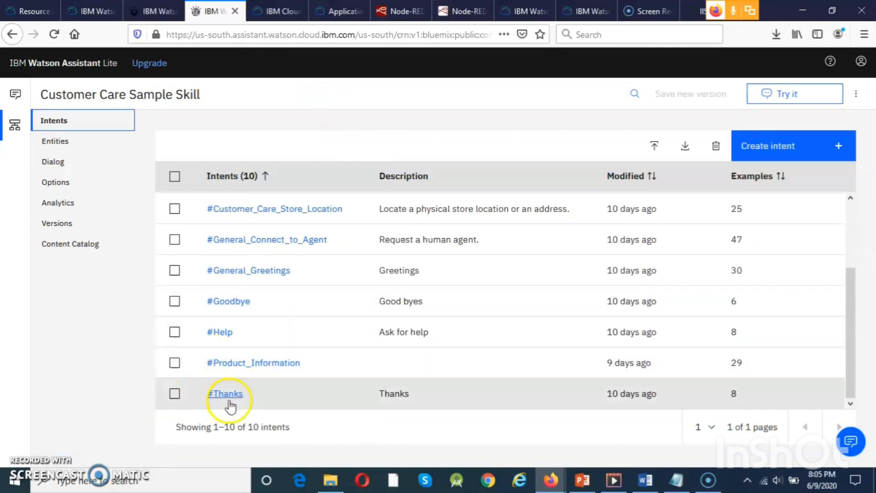
# Open the "Ask about product" node in the skill's dialog to examine its condition and webhook callout
pyautogui.click(76, 164)
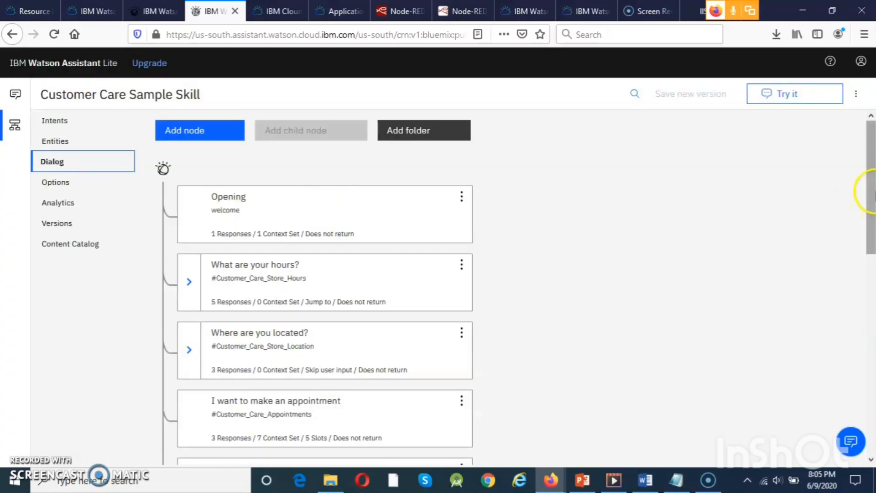
pyautogui.moveTo(871, 190); pyautogui.dragTo(872, 369)
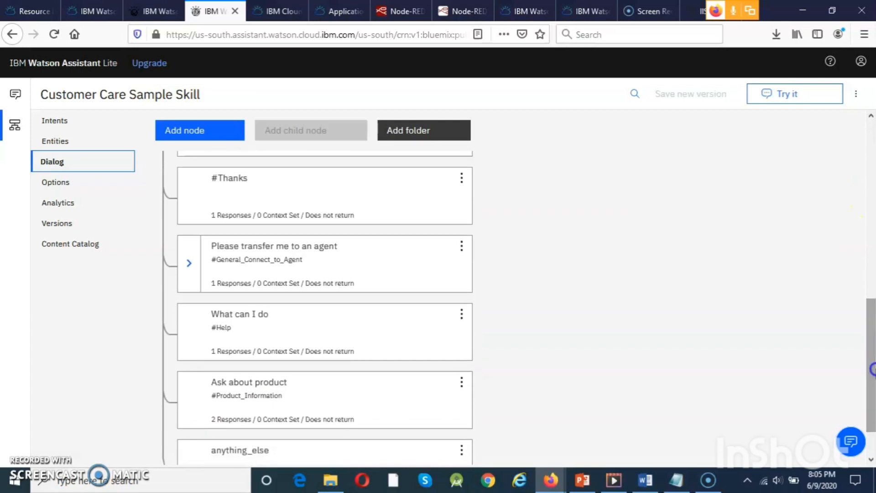
pyautogui.click(377, 404)
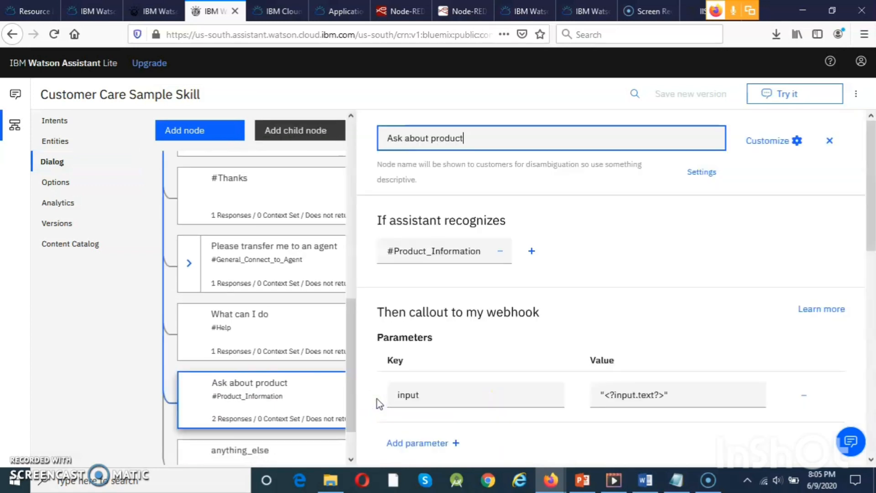
pyautogui.moveTo(871, 155)
pyautogui.mouseDown()
pyautogui.moveTo(873, 206)
pyautogui.moveTo(873, 155)
pyautogui.mouseUp()
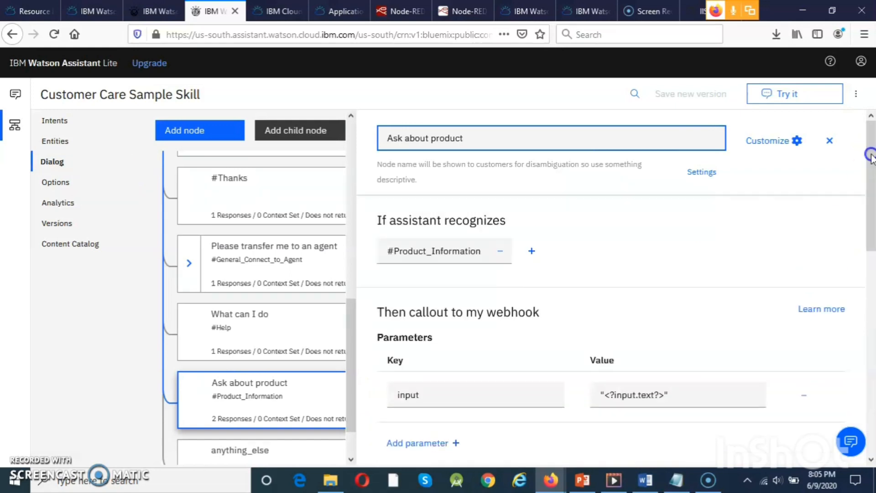
# Check the Webhooks setting in the "Ask about product" node's customization options and close them without changes
pyautogui.click(782, 144)
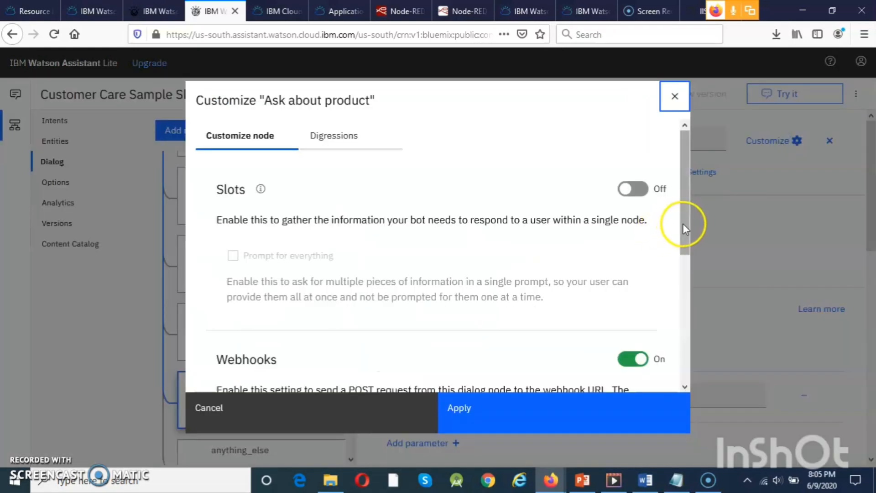
pyautogui.moveTo(684, 224); pyautogui.dragTo(692, 291)
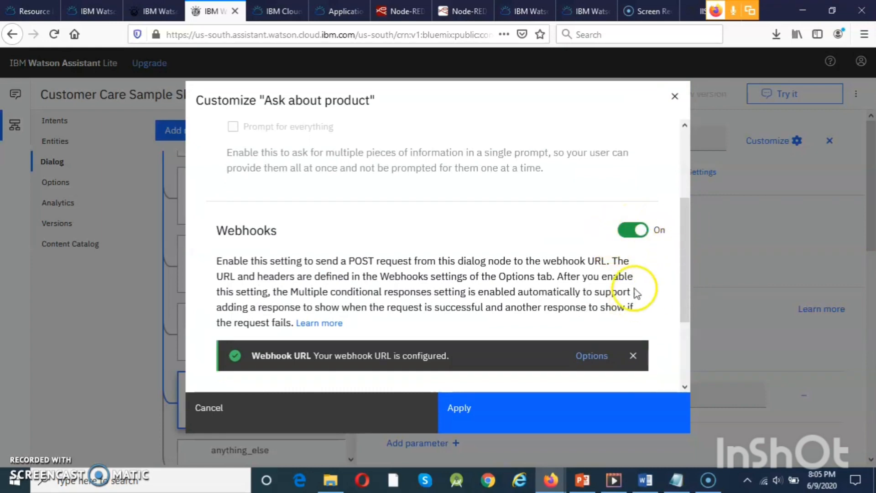
pyautogui.click(675, 98)
# Open the skill's test chat and send the greeting "hi"
pyautogui.click(758, 98)
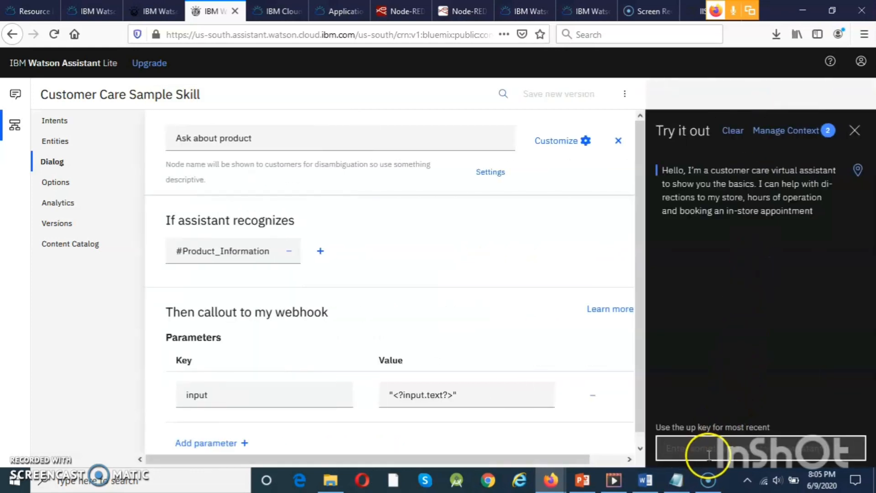
pyautogui.write('h')
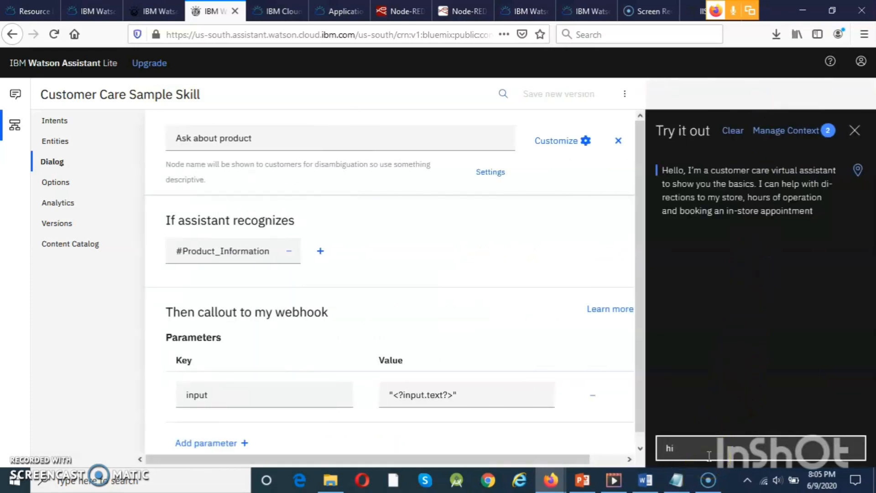
pyautogui.write('i')
pyautogui.press('Return')
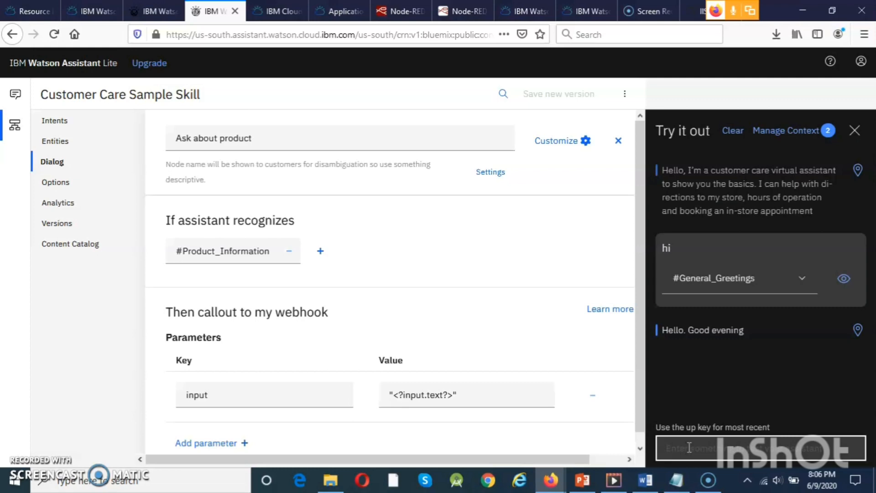
# Test the product answers by asking "How to adjust comfort settings" and "How to cutomize screen brightness" in the chat
pyautogui.click(676, 445)
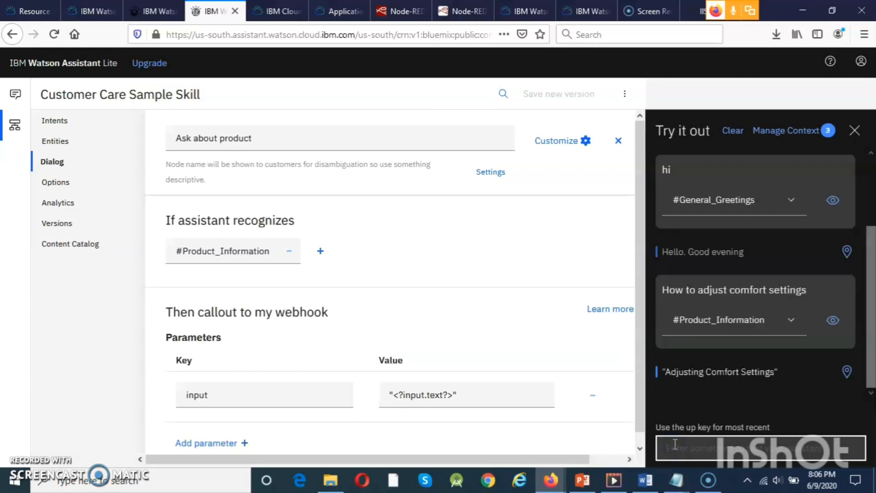
pyautogui.write('How to cutomize screen brightness')
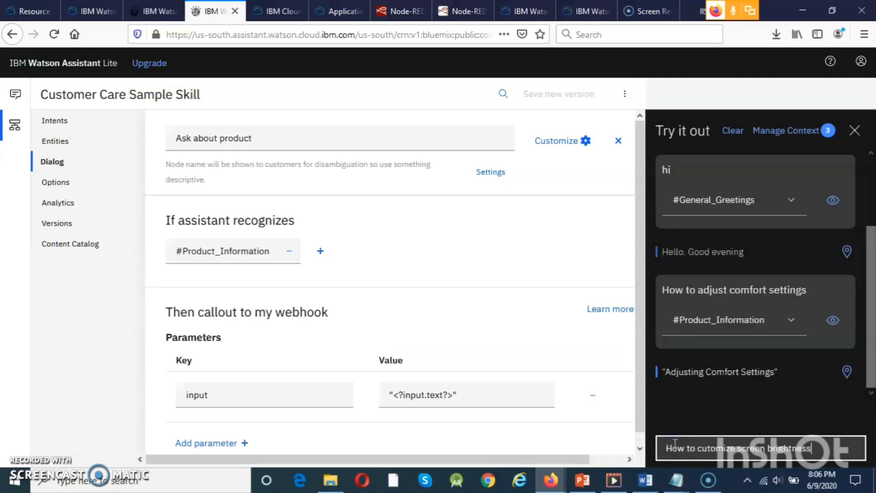
pyautogui.press('Return')
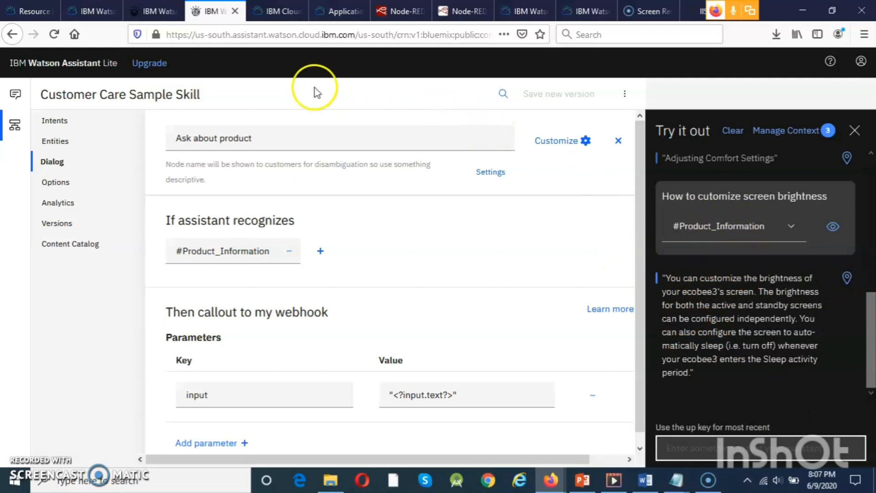
# View the Node RED XYYNT app in the IBM Cloud resource list and its overview, and switch to its Node-RED flow editor
pyautogui.click(12, 7)
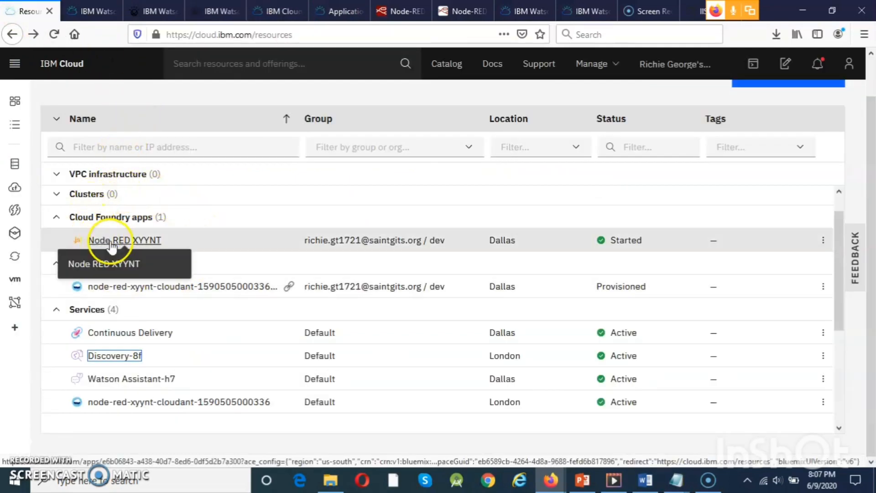
pyautogui.click(322, 17)
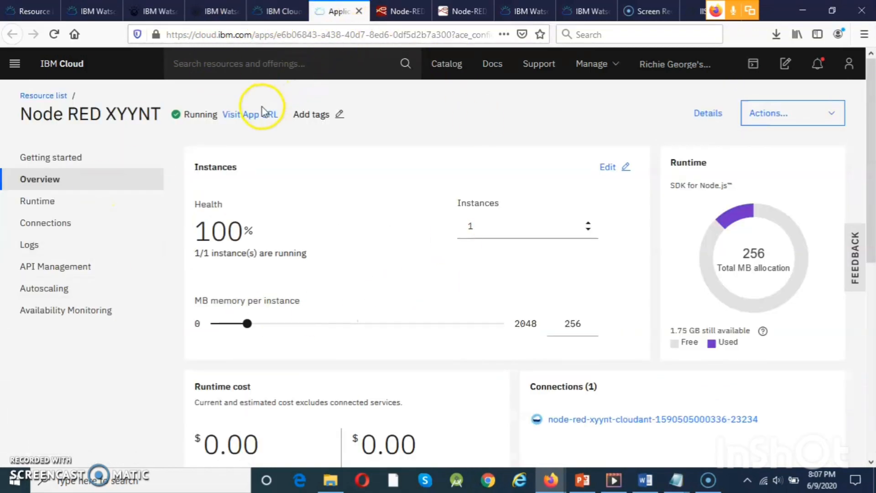
pyautogui.click(400, 11)
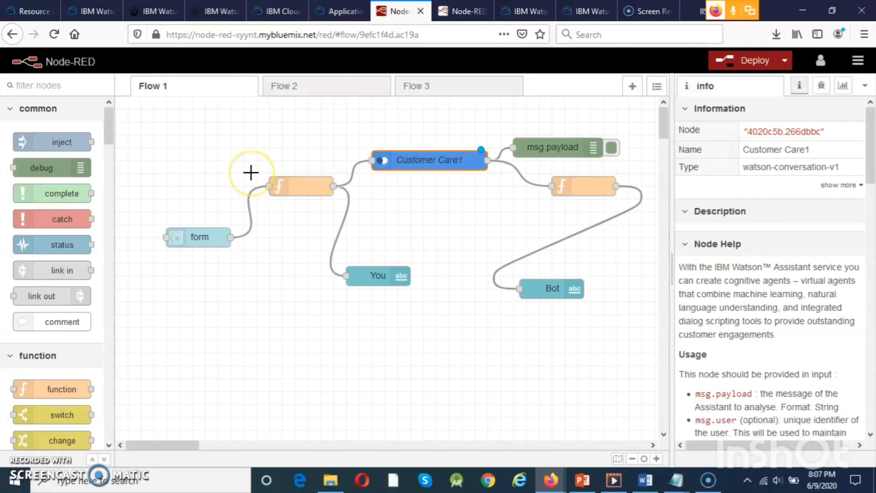
# Review the properties of the form node and the Customer Care1 assistant node in Flow 1, closing each without changes
pyautogui.doubleClick(216, 235)
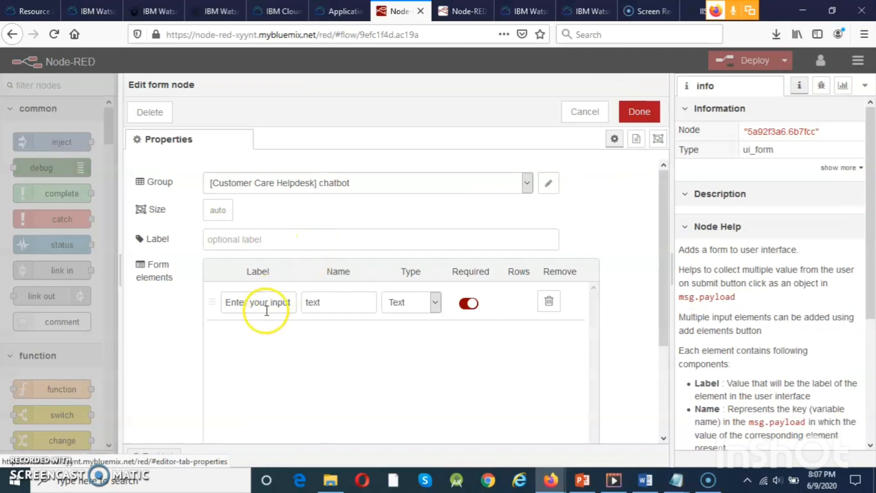
pyautogui.click(638, 111)
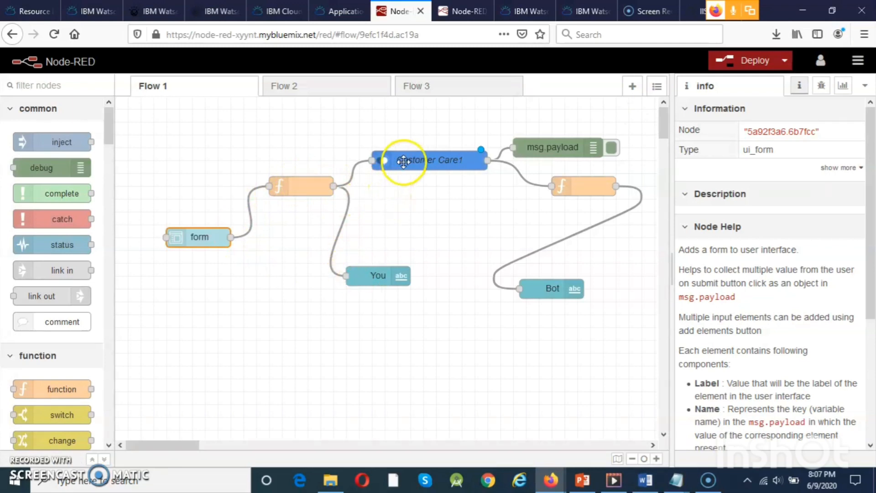
pyautogui.doubleClick(431, 158)
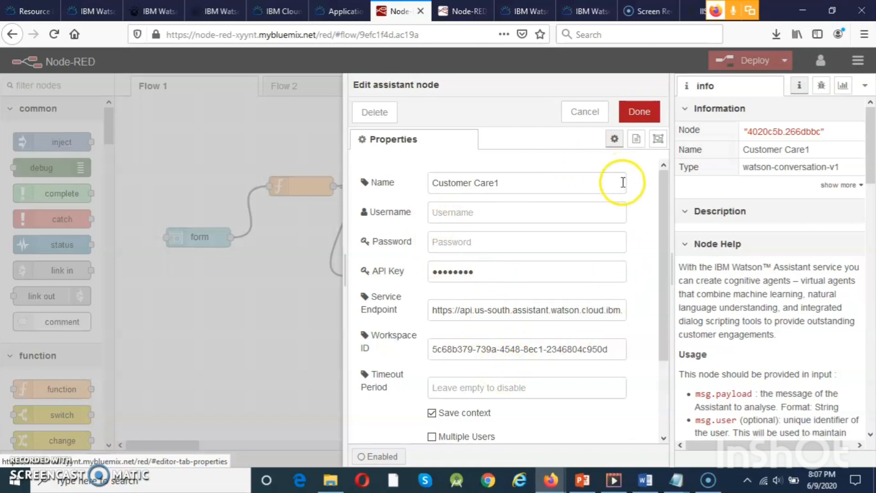
pyautogui.click(640, 112)
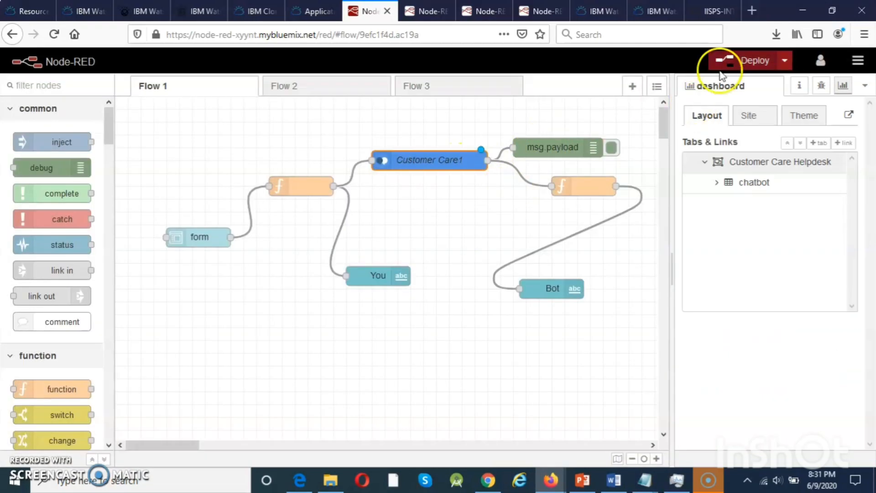
# Deploy the flow and open the Customer Care Helpdesk dashboard page
pyautogui.click(726, 62)
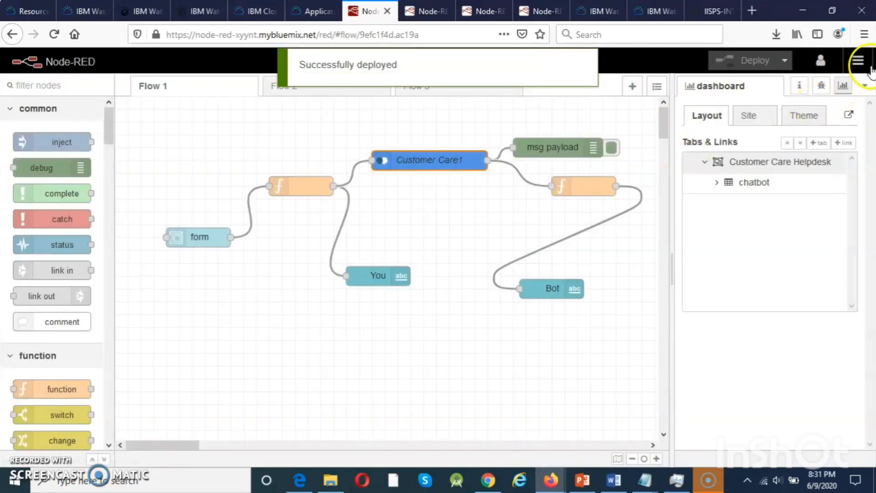
pyautogui.click(848, 114)
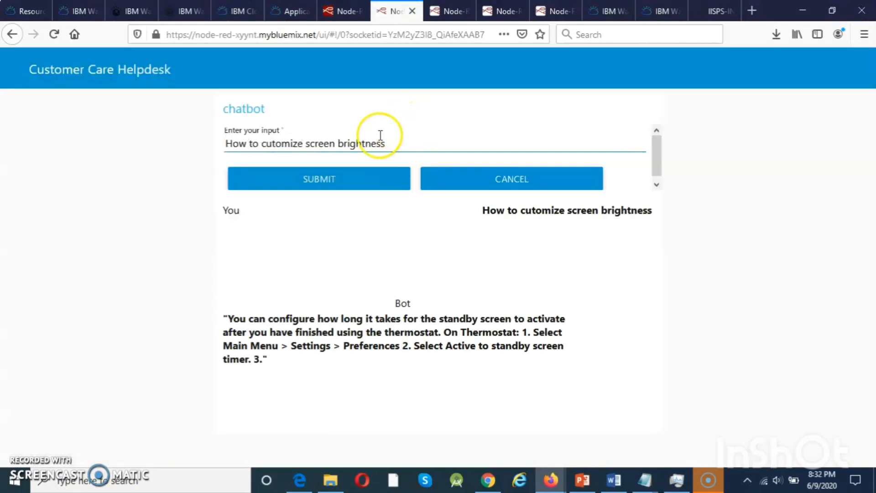
# Submit the greeting "hi" and the question "what are your working hours" to the helpdesk chatbot
pyautogui.moveTo(388, 143); pyautogui.dragTo(192, 149)
pyautogui.write('hi')
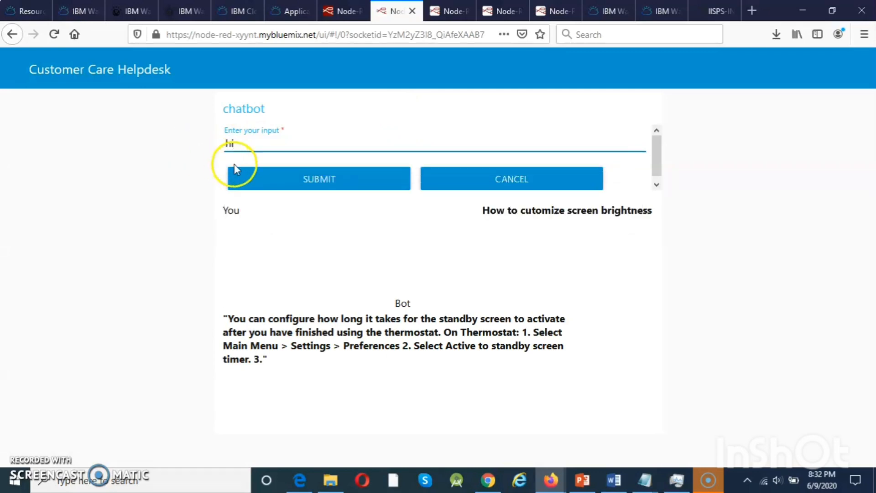
pyautogui.click(258, 180)
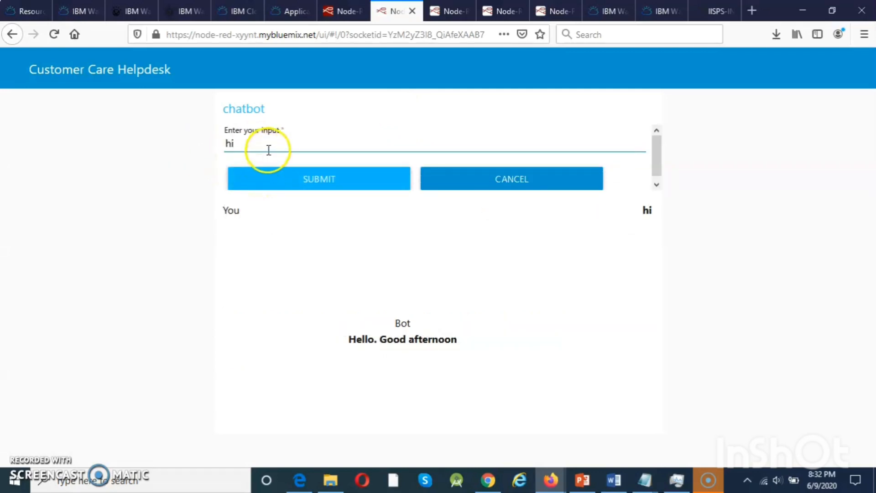
pyautogui.moveTo(269, 150); pyautogui.dragTo(179, 136)
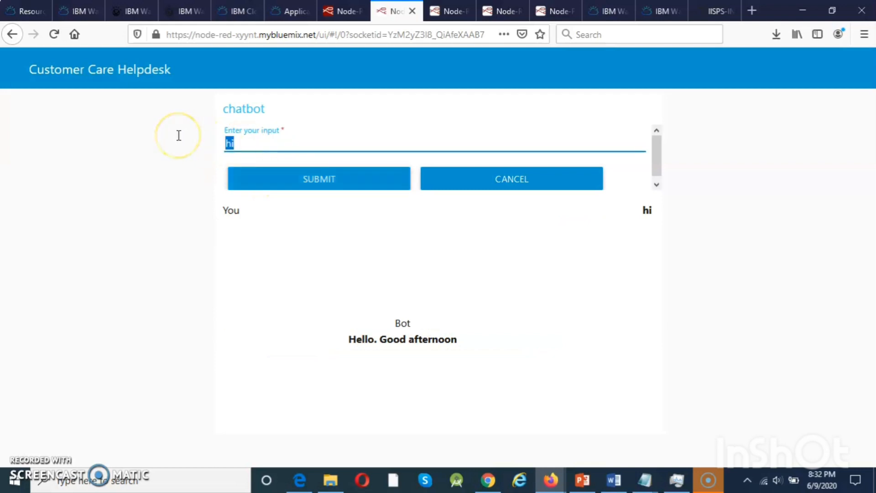
pyautogui.write('what')
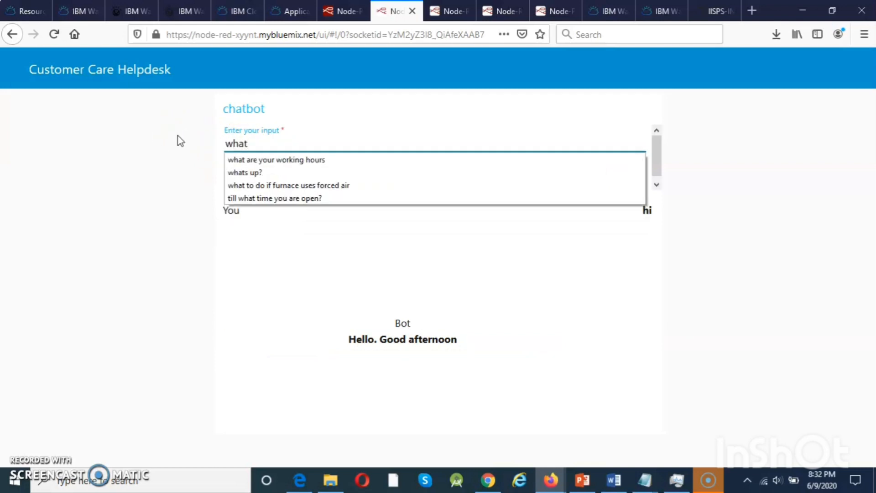
pyautogui.click(226, 159)
pyautogui.click(248, 176)
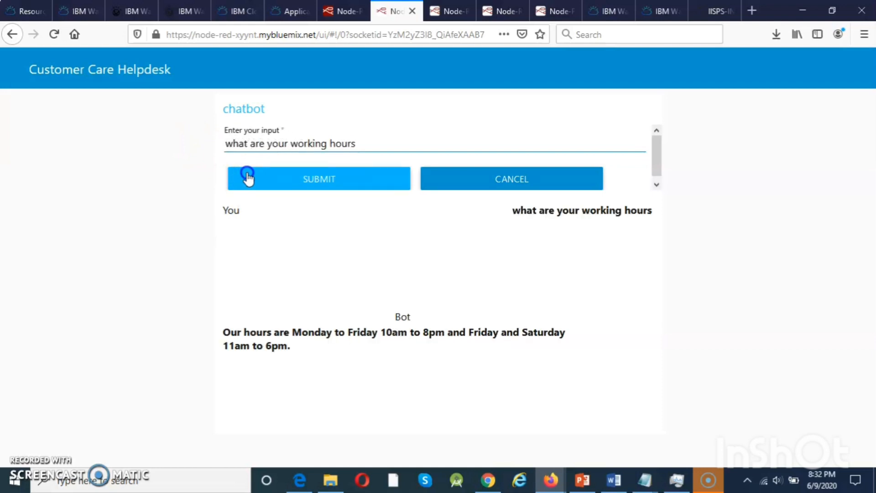
# Replace the chatbot input with "How to do Manual Configuration" and submit it
pyautogui.moveTo(361, 140); pyautogui.dragTo(209, 141)
pyautogui.press('BackSpace')
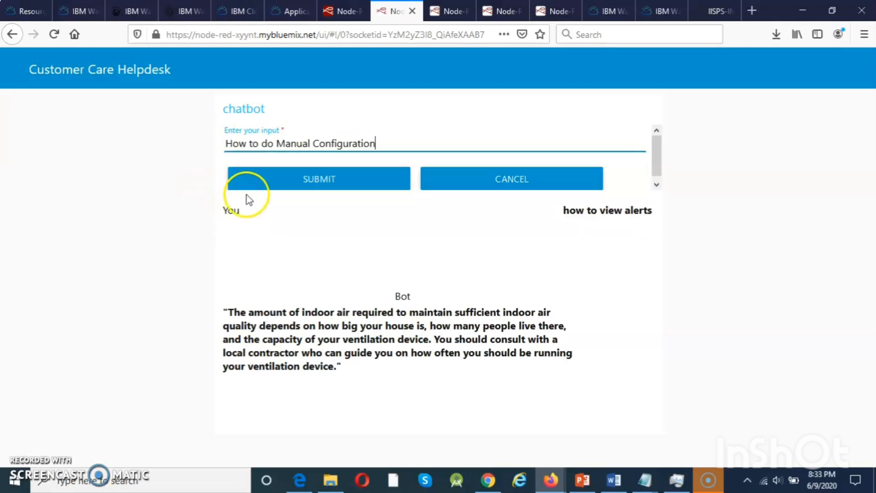
pyautogui.click(254, 186)
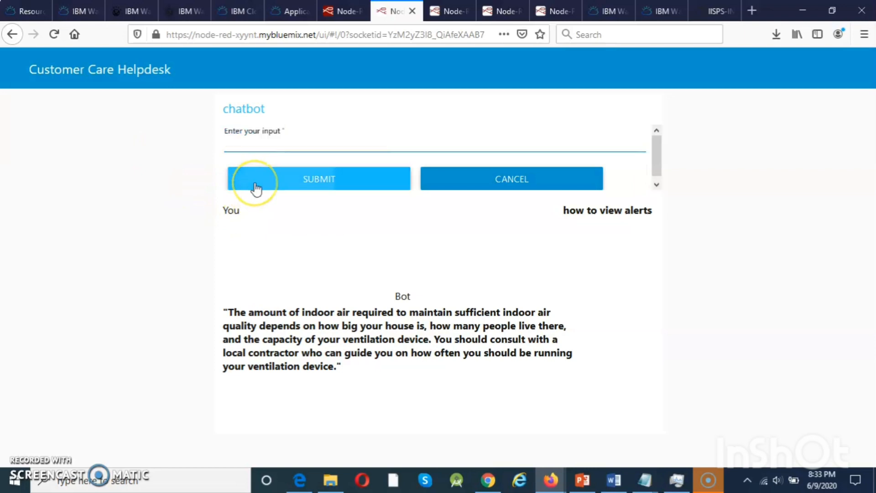